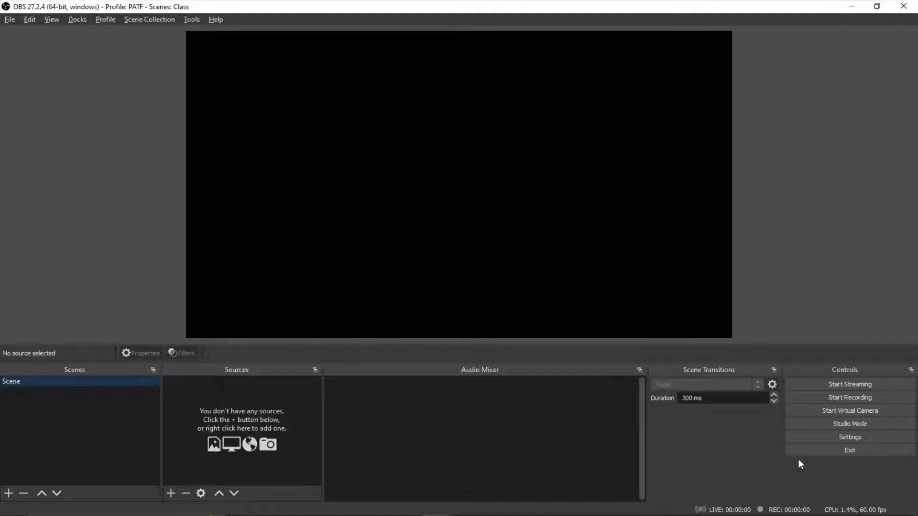
# Step: Create a new profile named YouTube and dismiss the auto-configuration wizard
pyautogui.hotkey('alt', 'p')
pyautogui.press('n')
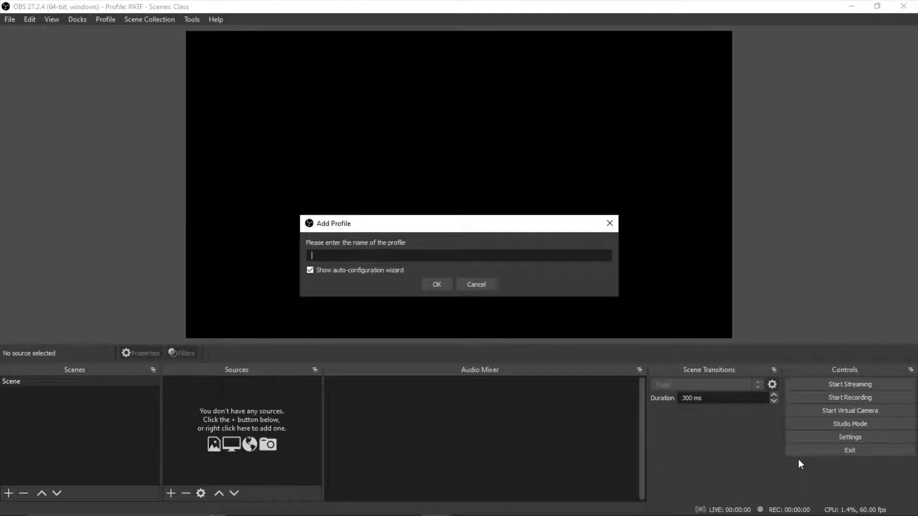
pyautogui.write('YouTube')
pyautogui.press('Return')
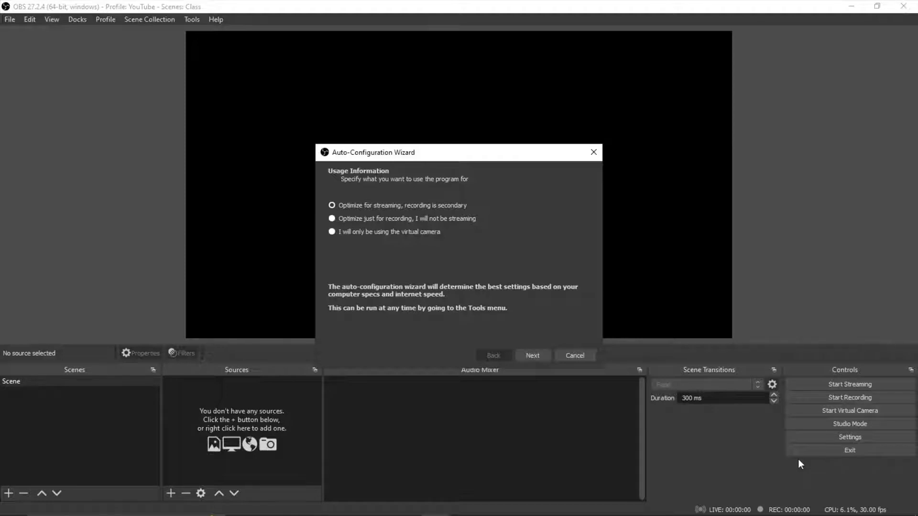
pyautogui.press('Escape')
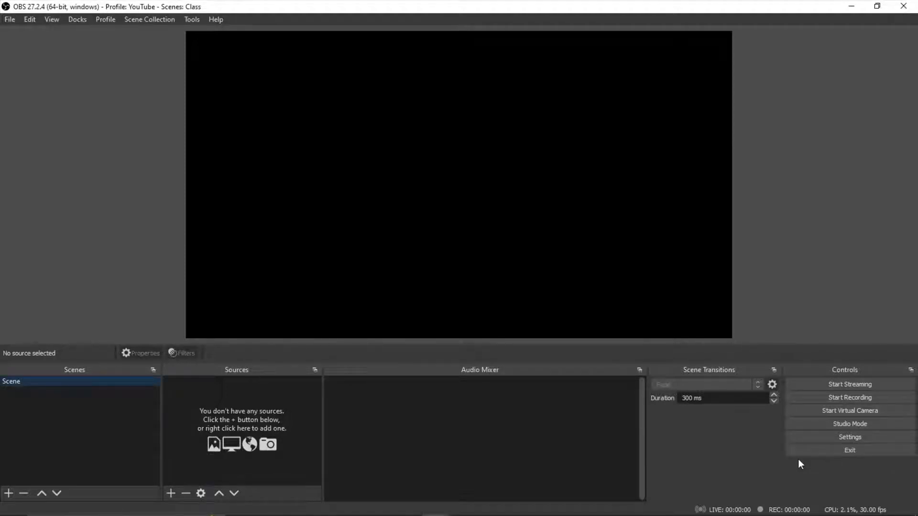
# Step: Create a new scene collection named Live
pyautogui.write('Liv')
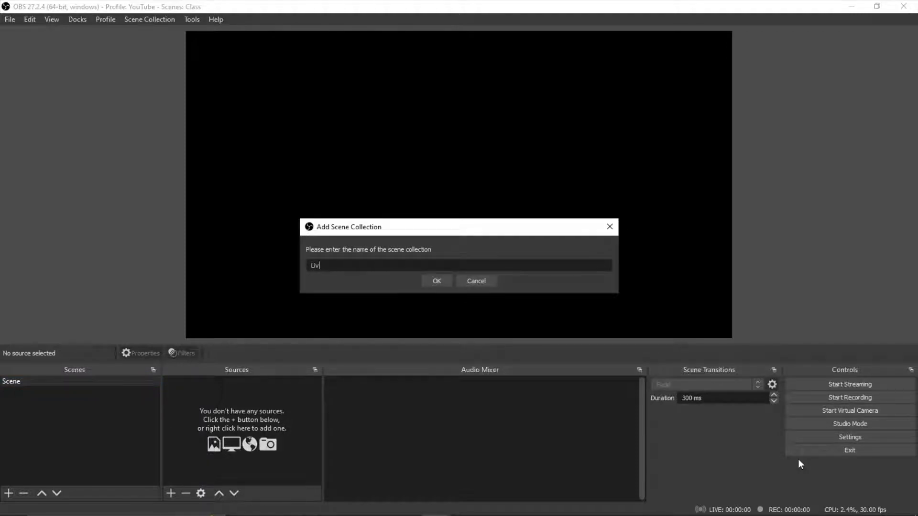
pyautogui.write('e')
pyautogui.press('Return')
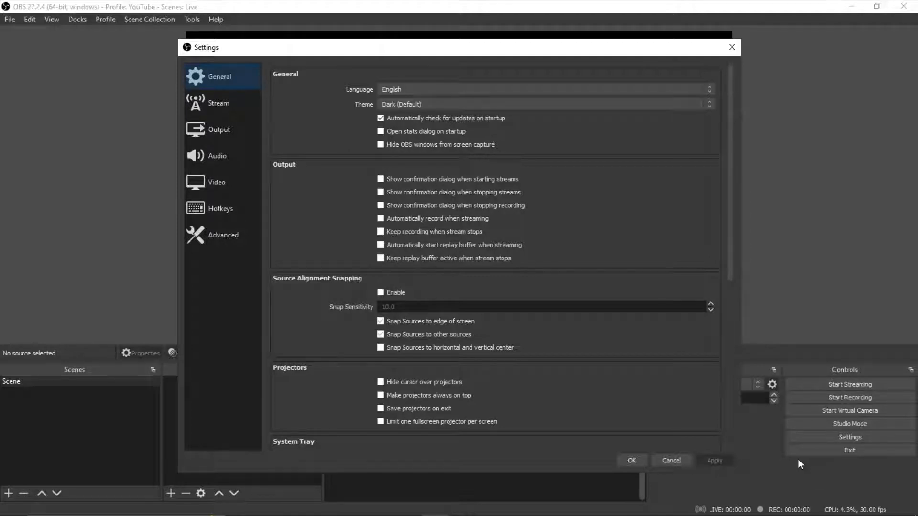
# Step: Set the output (scaled) resolution to 1600x900 in the video settings
pyautogui.press('h')
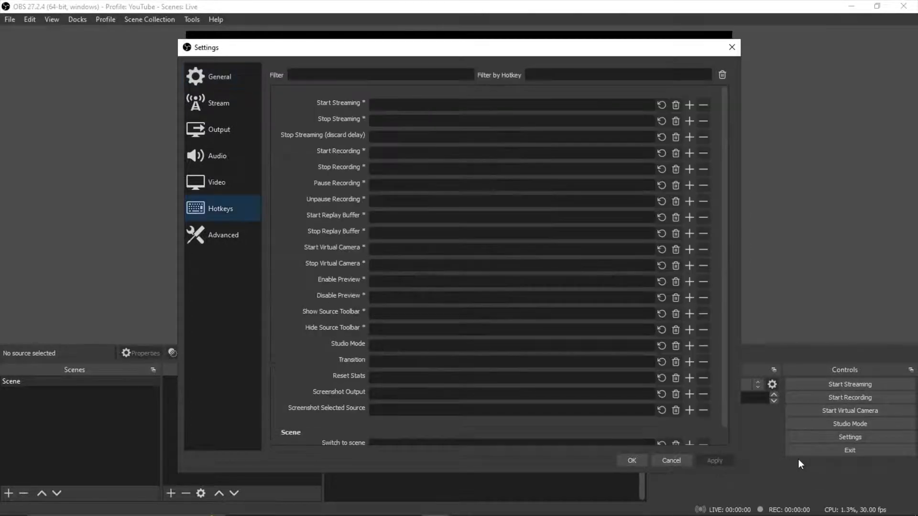
pyautogui.press('v')
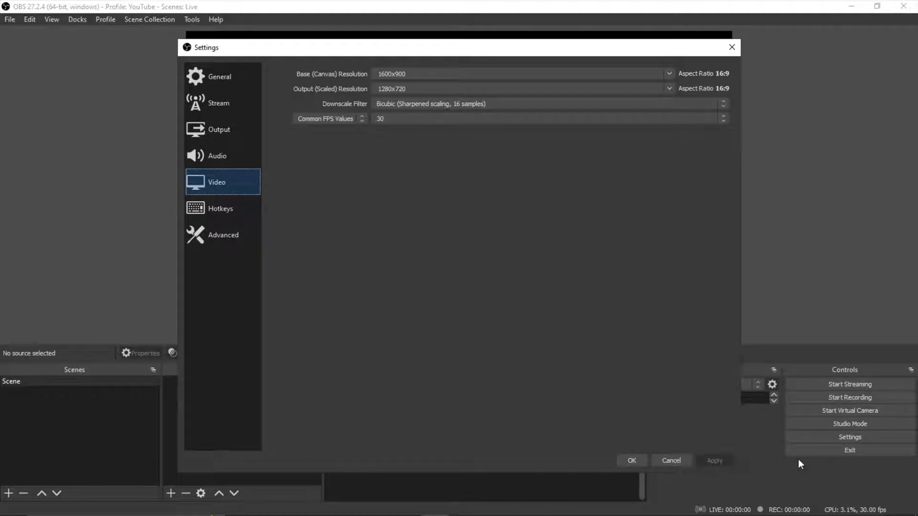
pyautogui.press('Tab')
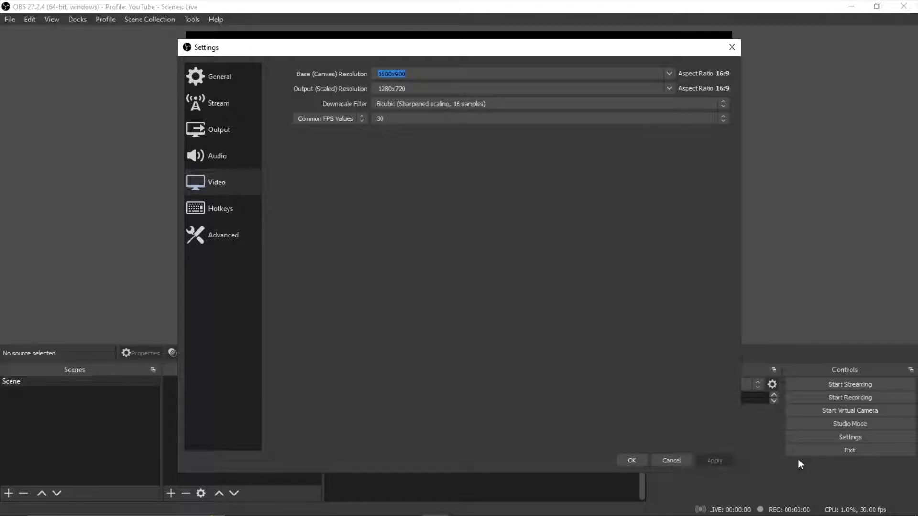
pyautogui.press('Tab')
pyautogui.write('1600x900')
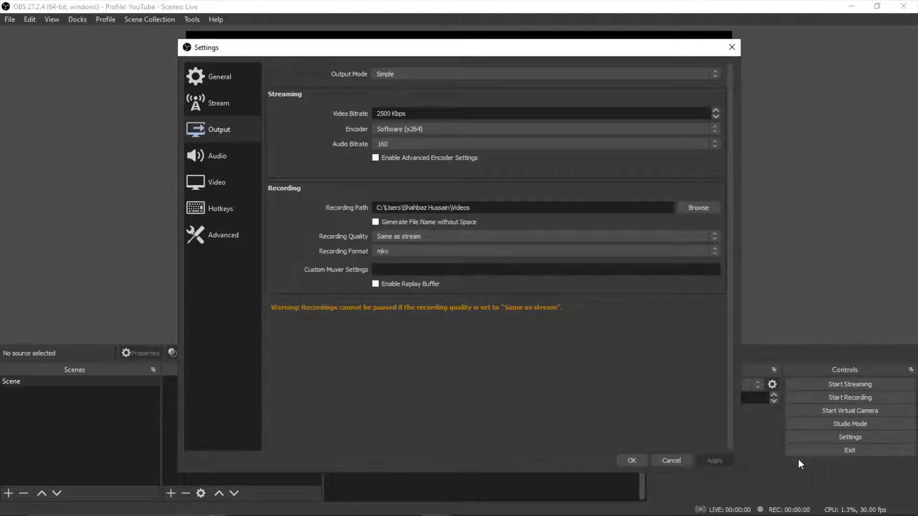
# Step: Enable the advanced encoder settings for streaming output and switch the output mode to Advanced
pyautogui.press('Tab')
pyautogui.press('Tab')
pyautogui.press('space')
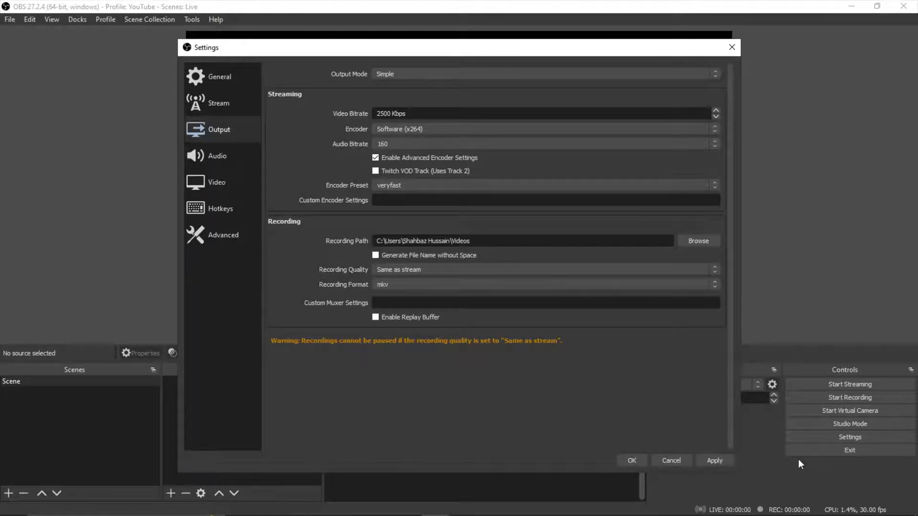
pyautogui.press('Tab')
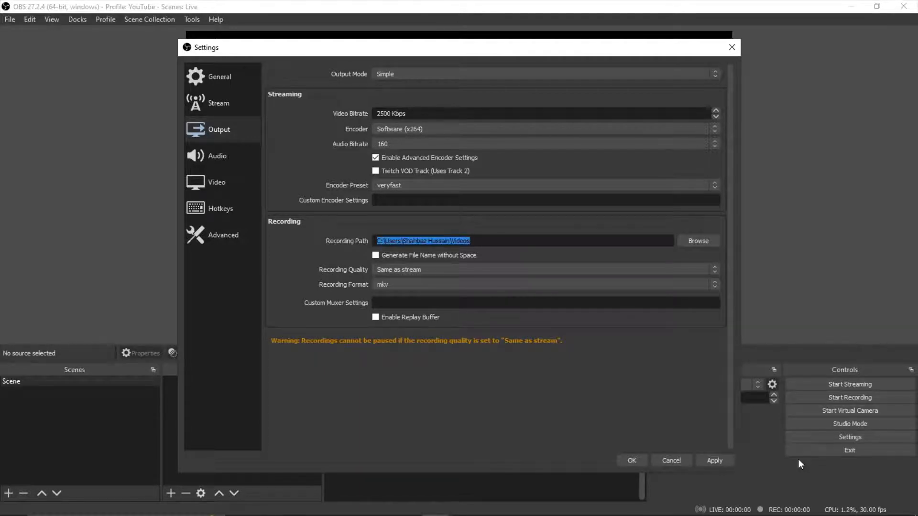
pyautogui.press('Tab')
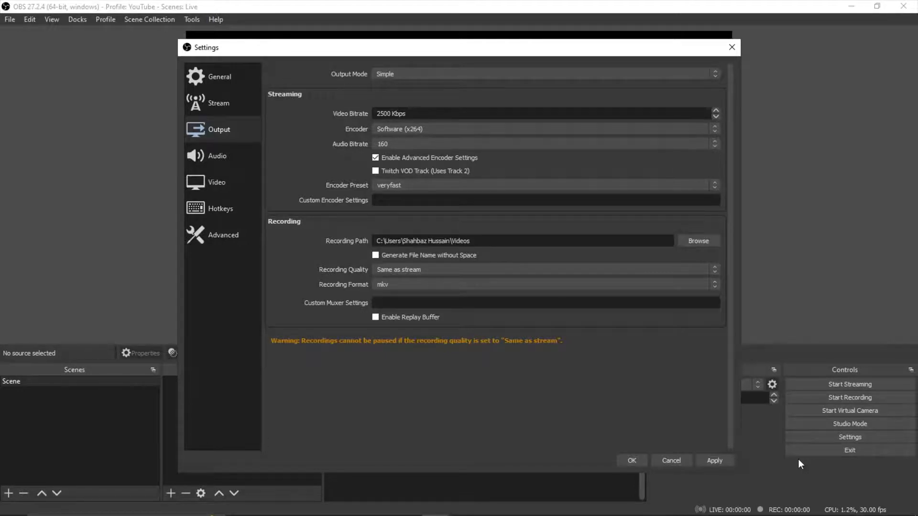
pyautogui.press('Down')
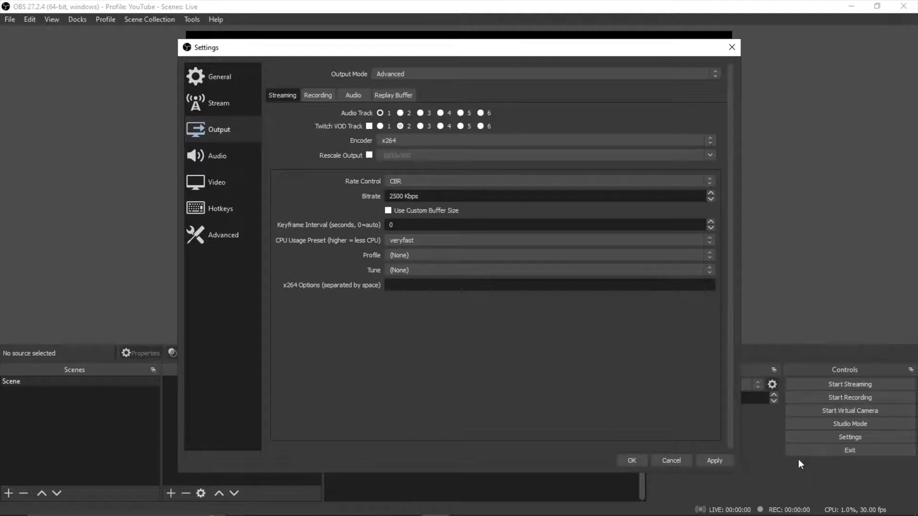
# Step: Set the streaming encoder's keyframe interval to 2 seconds and its profile to high
pyautogui.press('Tab')
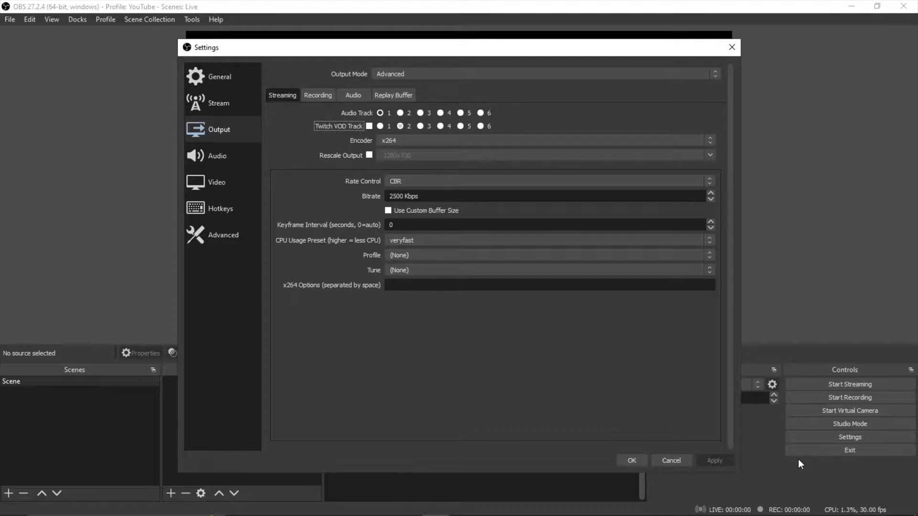
pyautogui.press('Tab')
pyautogui.press('Tab')
pyautogui.press('Tab')
pyautogui.write('2')
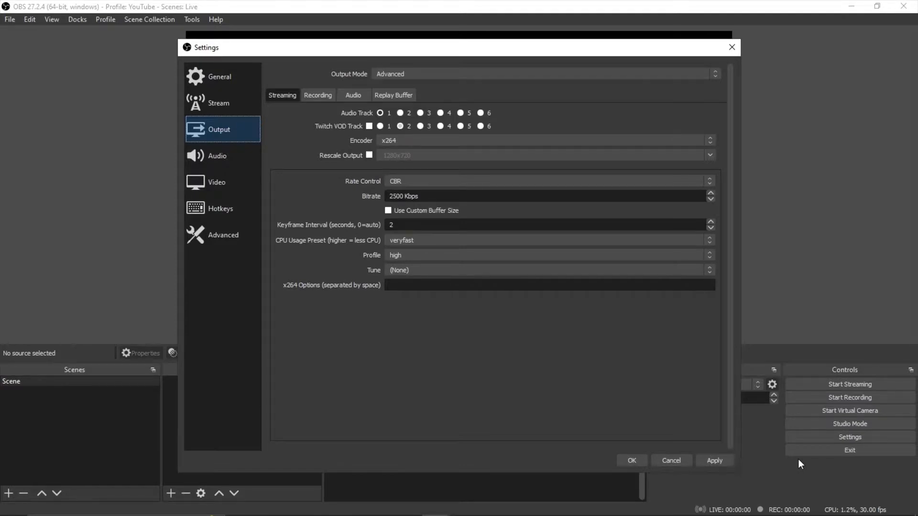
# Step: Assign the Pause key as the hotkey for both Start Streaming and Stop Streaming
pyautogui.press('Down')
pyautogui.press('Down')
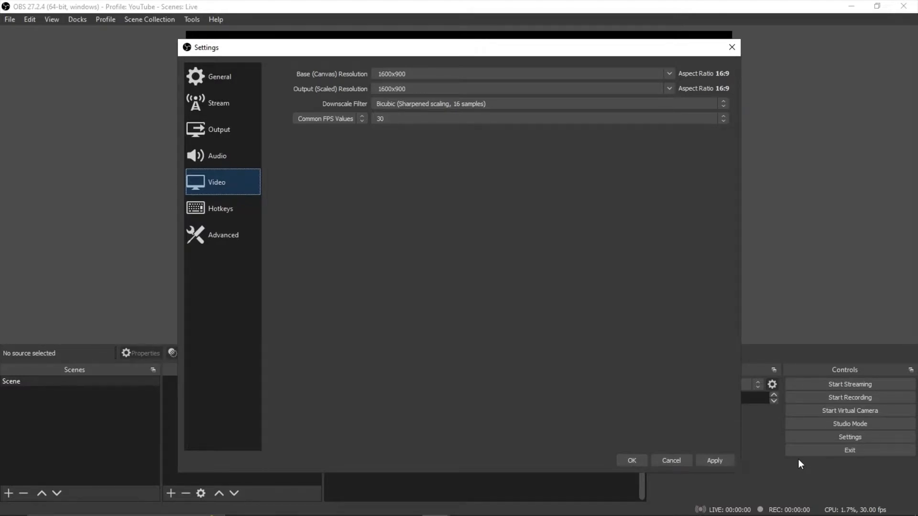
pyautogui.press('Down')
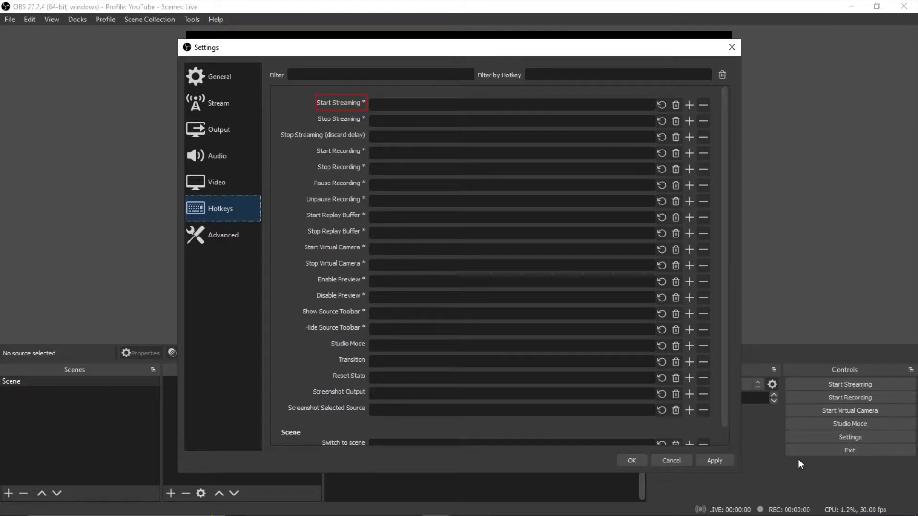
pyautogui.press('super+shift')
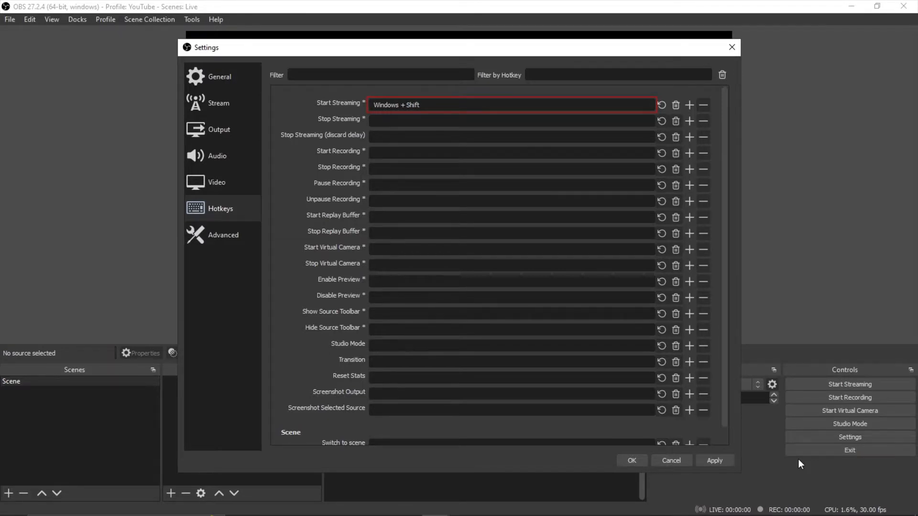
pyautogui.press('Pause')
pyautogui.press('Tab')
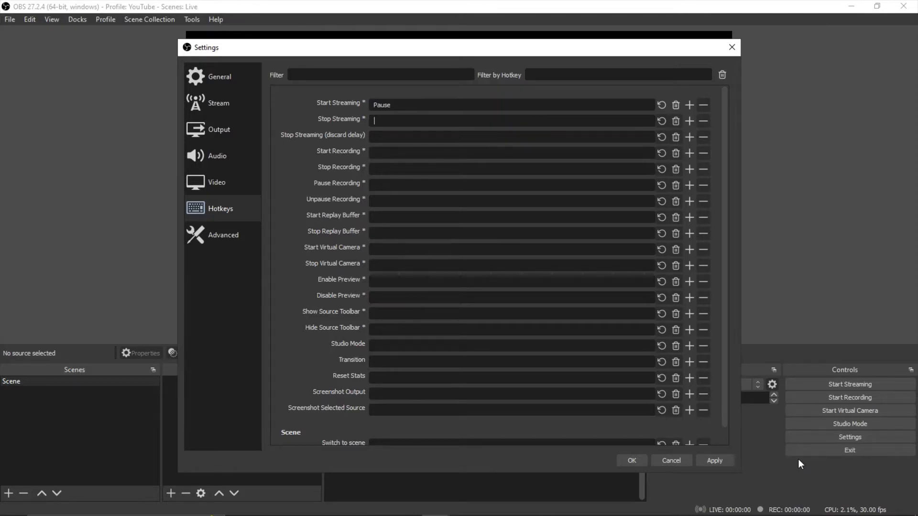
pyautogui.press('Pause')
# Step: Assign Alt + F1 as the hotkey for Stop Streaming (discard delay) and close the settings
pyautogui.press('Tab')
pyautogui.hotkey('alt', 'F1')
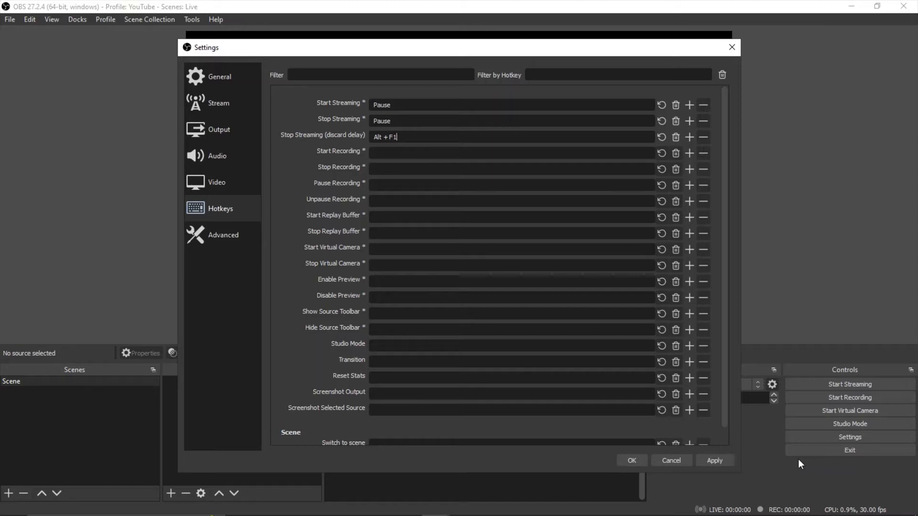
pyautogui.press('Escape')
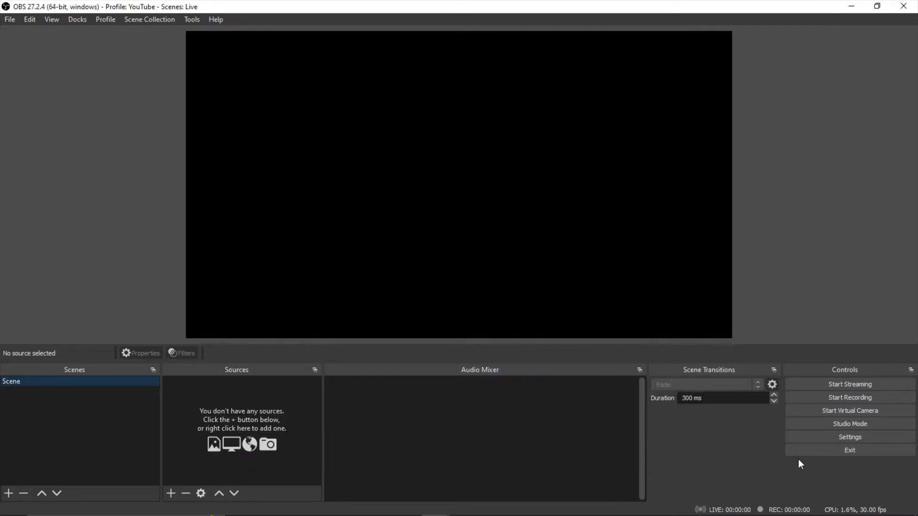